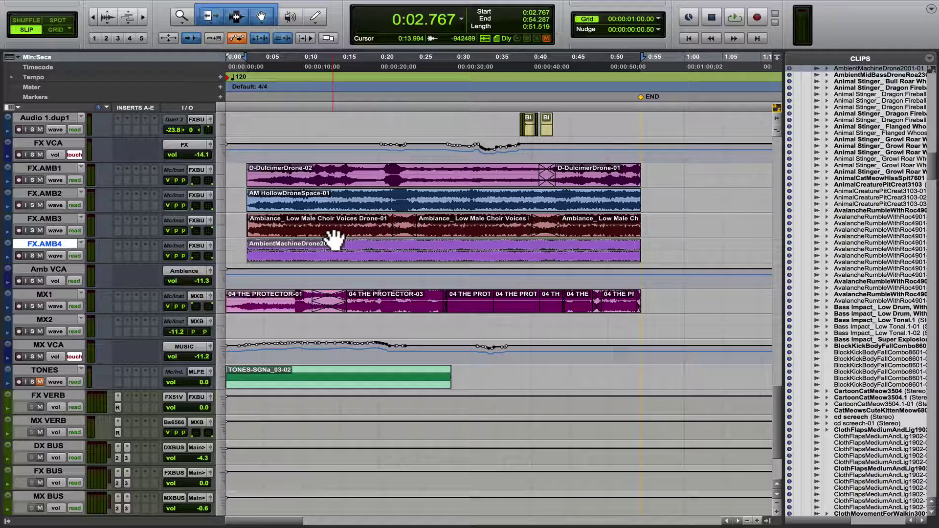
Turn on Clip Gain Info so the choir, machine-drone and other clips show 0 dB readouts.
{"action": "left_click", "coordinate": [317, 235]}
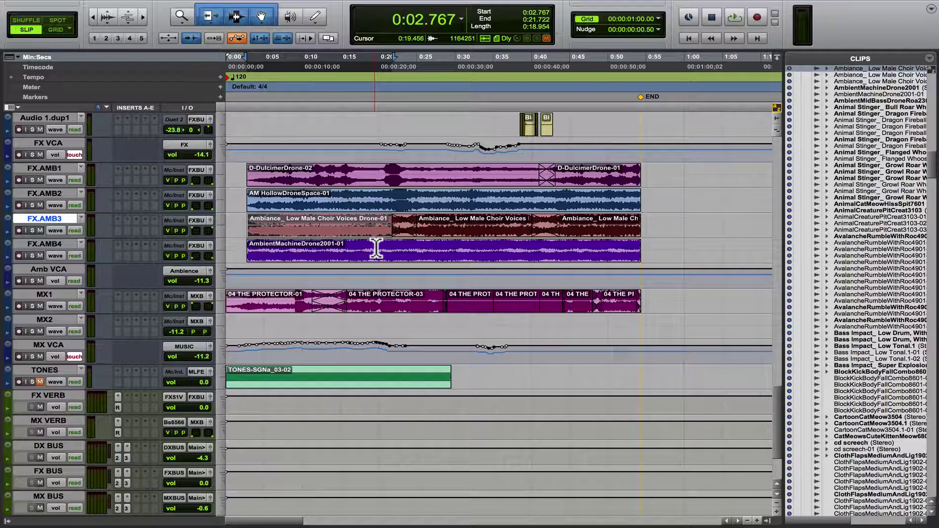
{"action": "key", "text": "shift"}
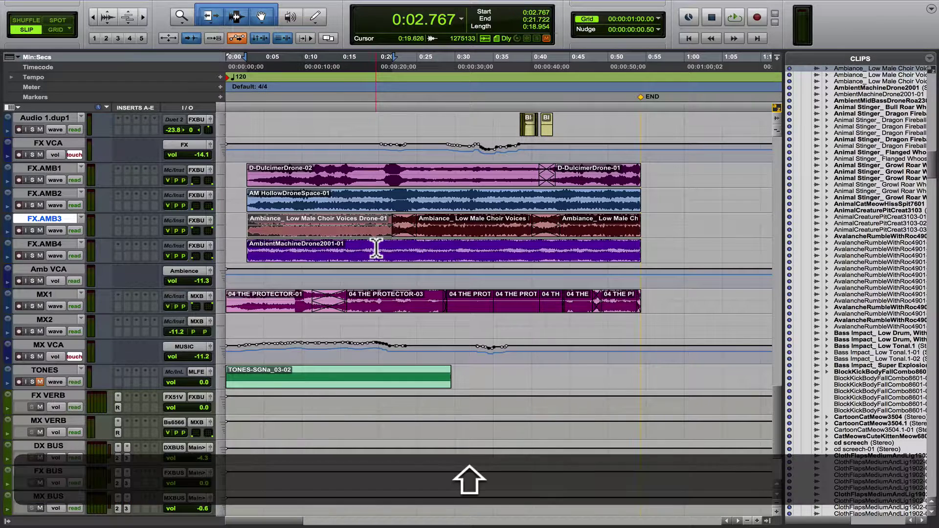
{"action": "key", "text": "ctrl"}
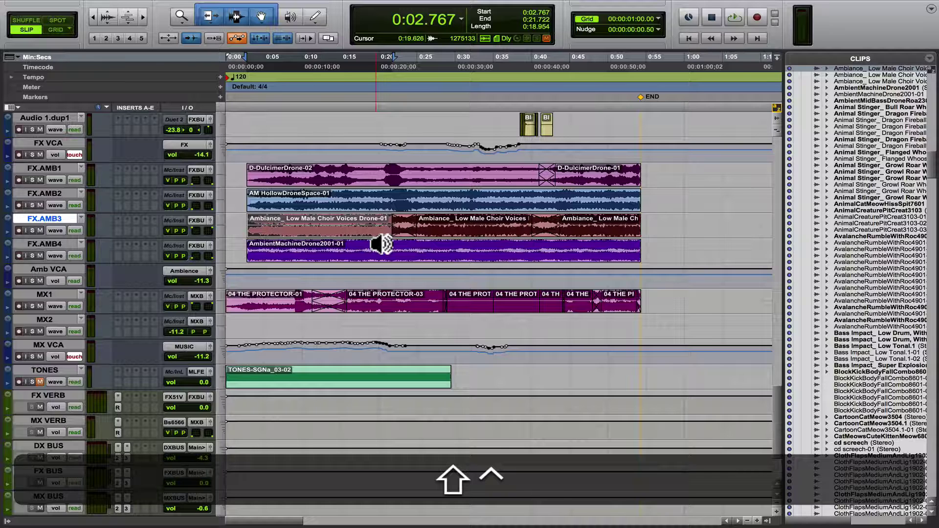
{"action": "key", "text": "ctrl+shift+equal"}
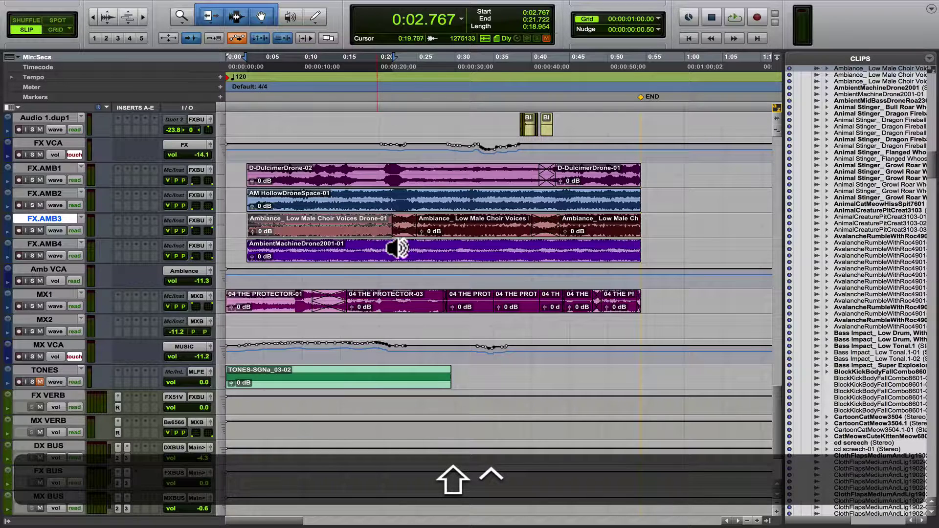
{"action": "left_click", "coordinate": [288, 261]}
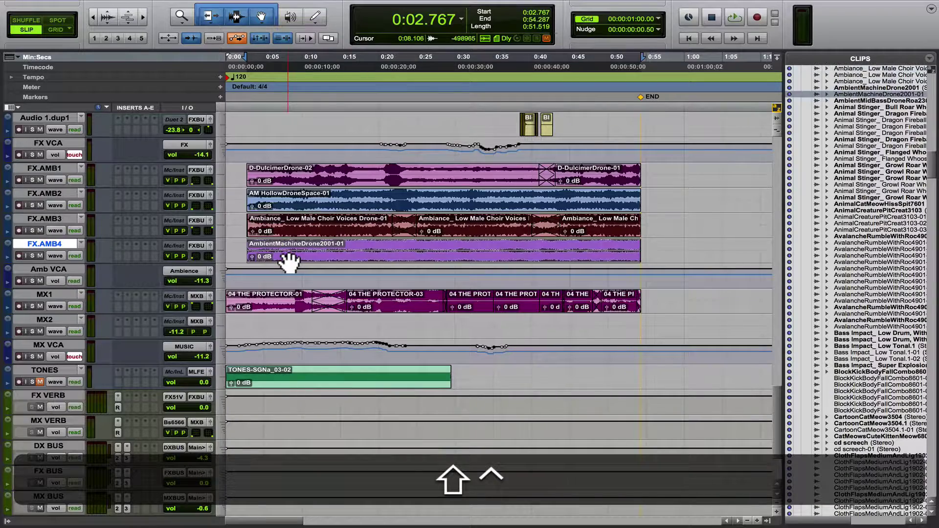
{"action": "key", "text": "e"}
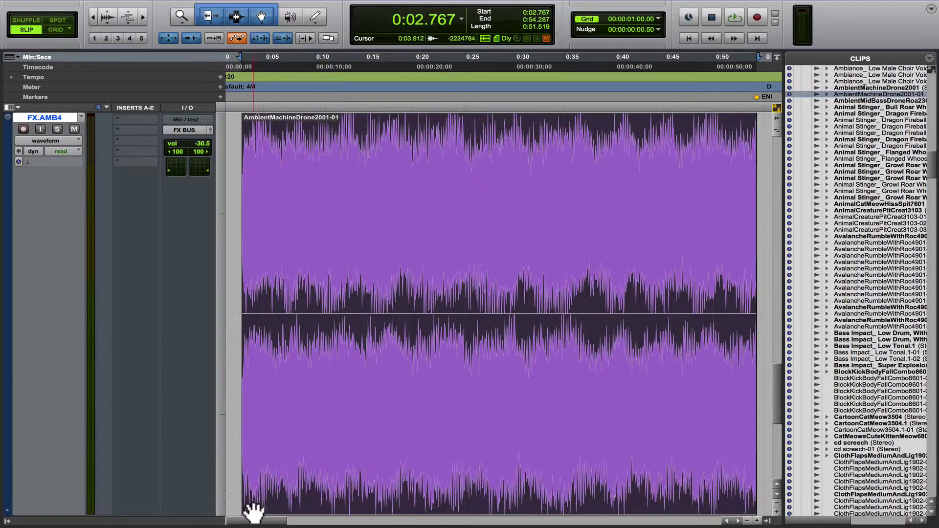
{"action": "left_click", "coordinate": [246, 510]}
{"action": "left_click", "coordinate": [246, 511]}
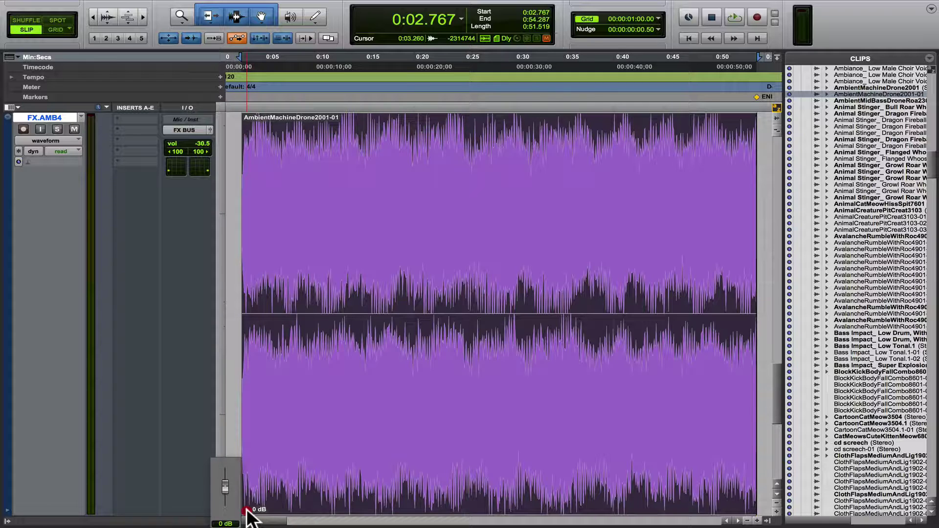
{"action": "left_click_drag", "start_coordinate": [247, 511], "coordinate": [242, 487]}
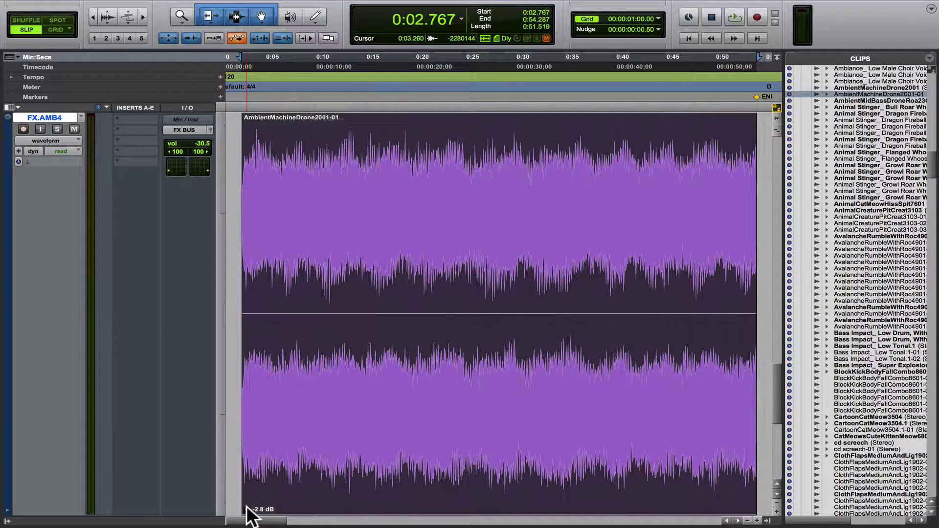
{"action": "key", "text": "alt"}
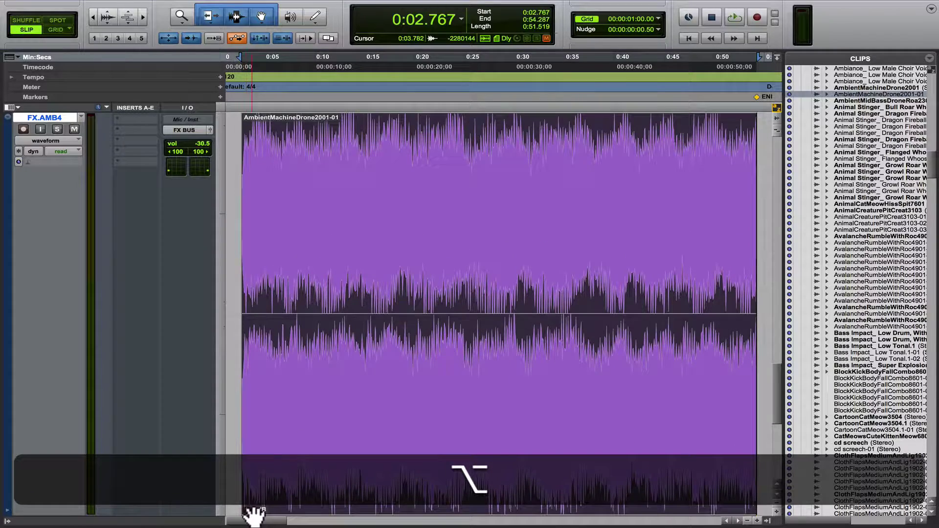
{"action": "key", "text": "alt+e"}
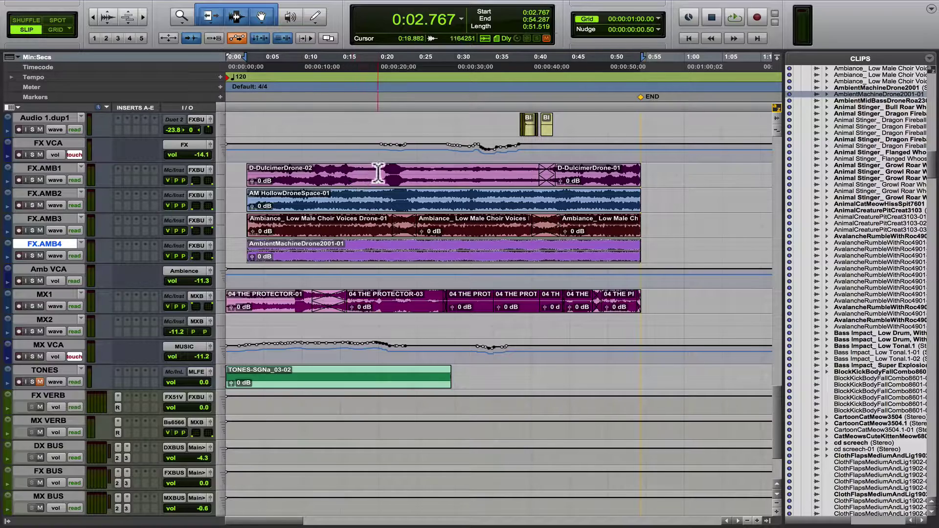
Split the dulcimer drone at 0:20.480–0:24.064 and set the middle piece to -8.5 dB clip gain.
{"action": "left_click_drag", "start_coordinate": [382, 171], "coordinate": [411, 172]}
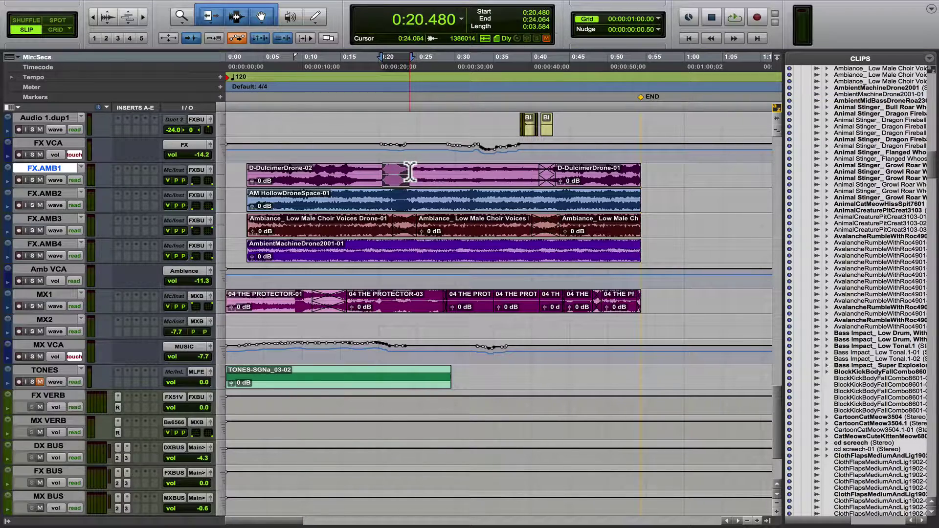
{"action": "key", "text": "b"}
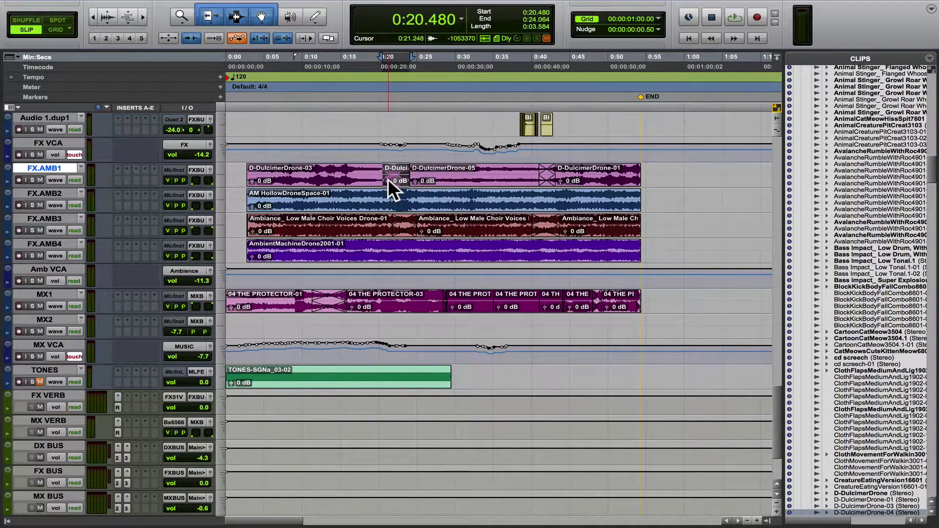
{"action": "left_click_drag", "start_coordinate": [389, 178], "coordinate": [389, 184]}
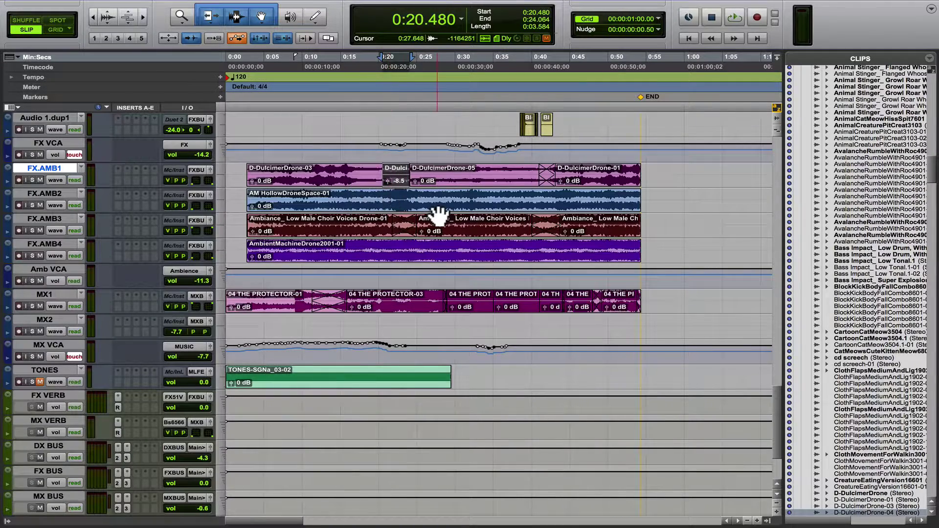
{"action": "left_click", "coordinate": [387, 179], "text": "alt"}
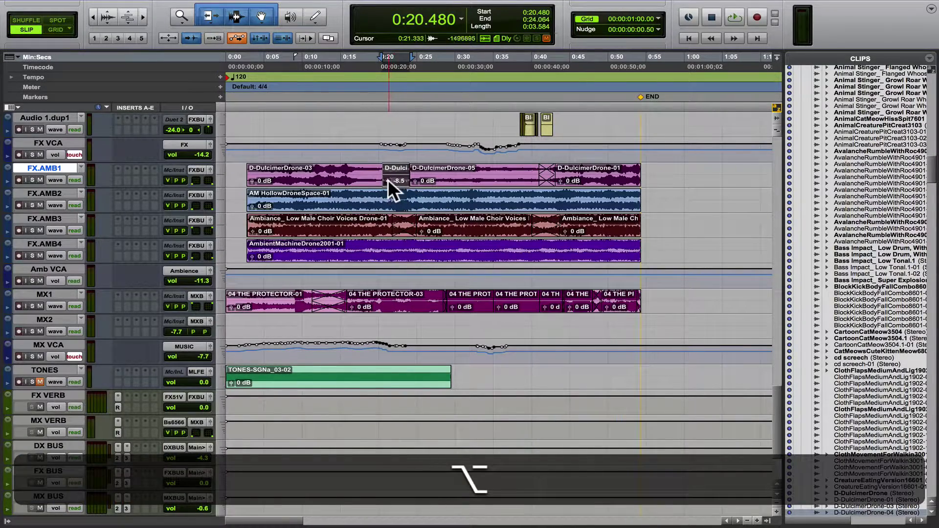
{"action": "key", "text": "ctrl+z"}
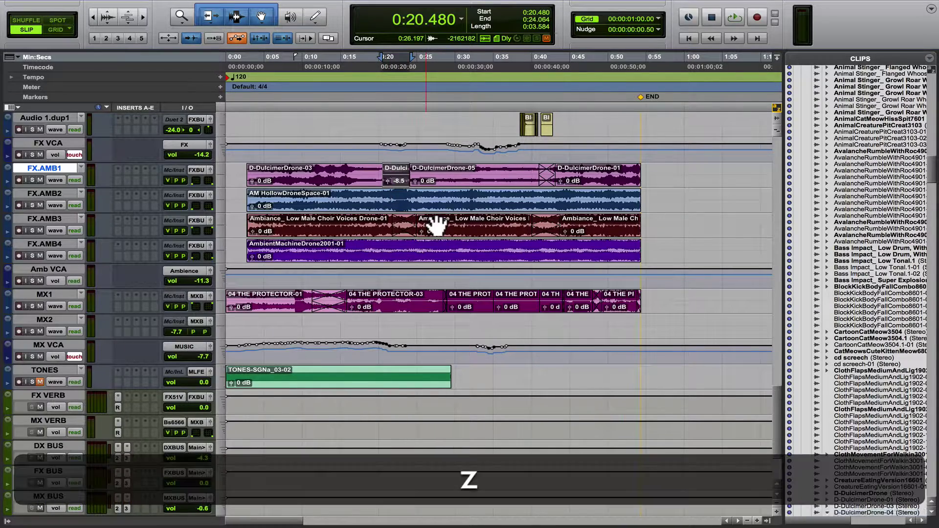
Select D-DulcimerDrone-05 and the hollow drone clip, and toggle the clip-gain lines.
{"action": "left_click", "coordinate": [451, 184]}
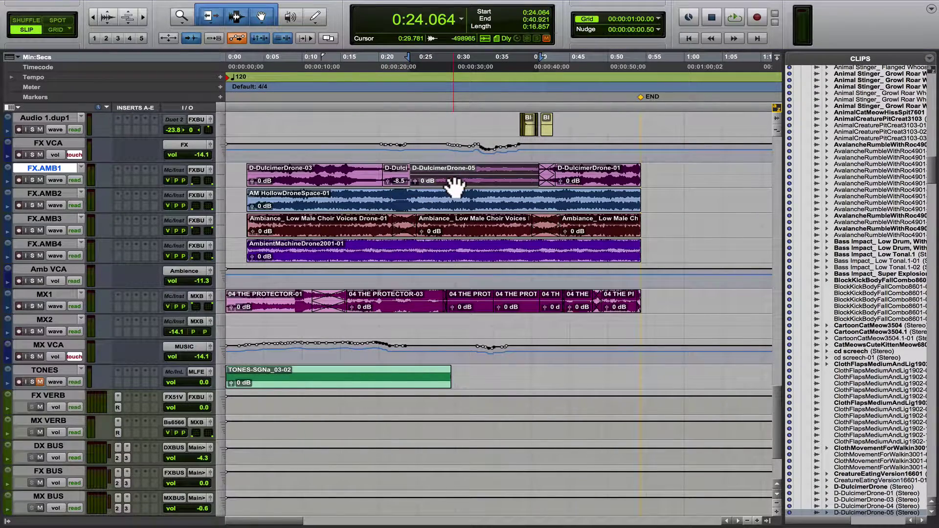
{"action": "left_click", "coordinate": [439, 210], "text": "shift"}
{"action": "key", "text": "ctrl+shift+minus"}
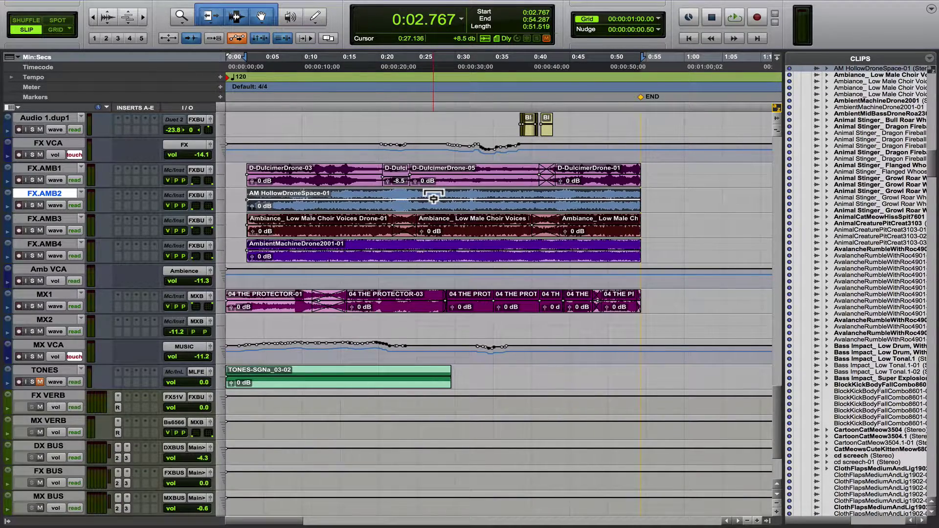
Increase all track heights and scroll back to the FX.AMB tracks.
{"action": "key", "text": "ctrl+alt+Up"}
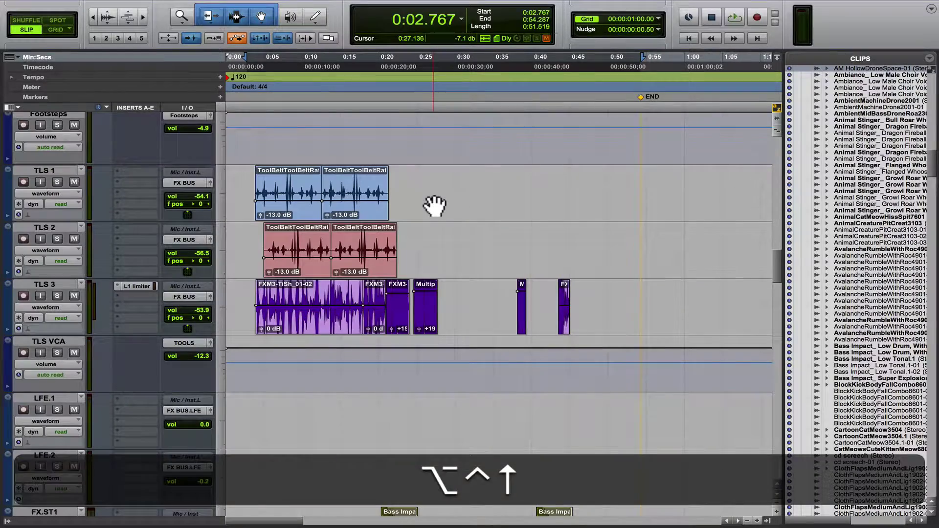
{"action": "scroll", "coordinate": [434, 205], "scroll_direction": "down", "scroll_amount": 15}
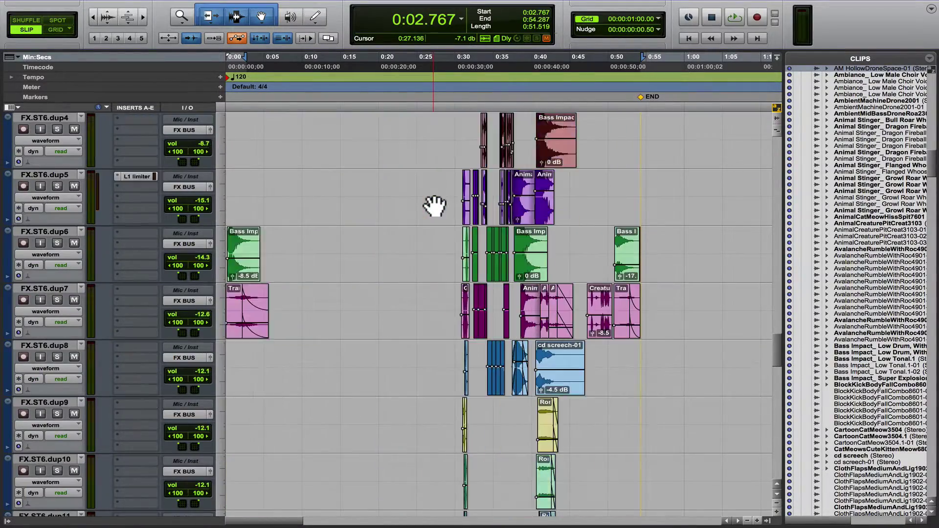
{"action": "scroll", "coordinate": [435, 205], "scroll_direction": "up", "scroll_amount": 3}
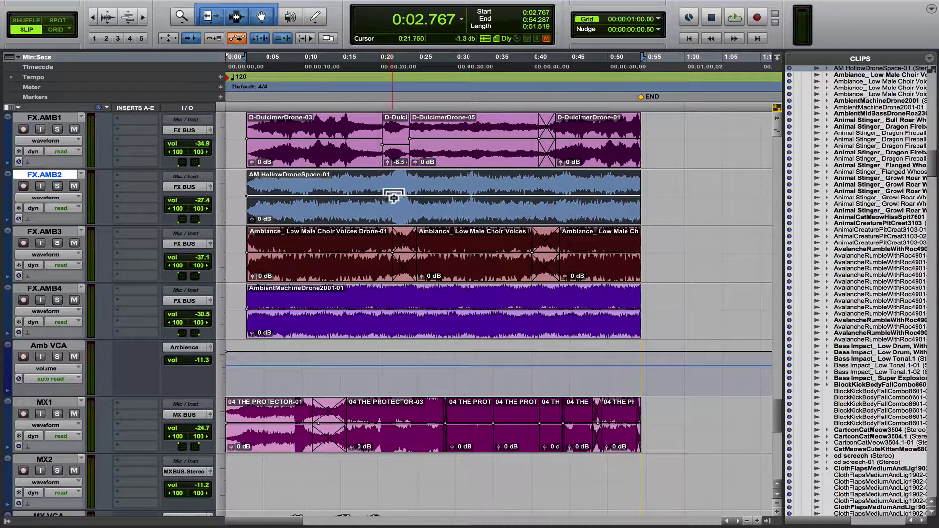
Solo FX.AMB2, play the hollow drone from 0:20.224, and zoom in around that point.
{"action": "left_click", "coordinate": [381, 186]}
{"action": "key", "text": "shift+s"}
{"action": "key", "text": "space"}
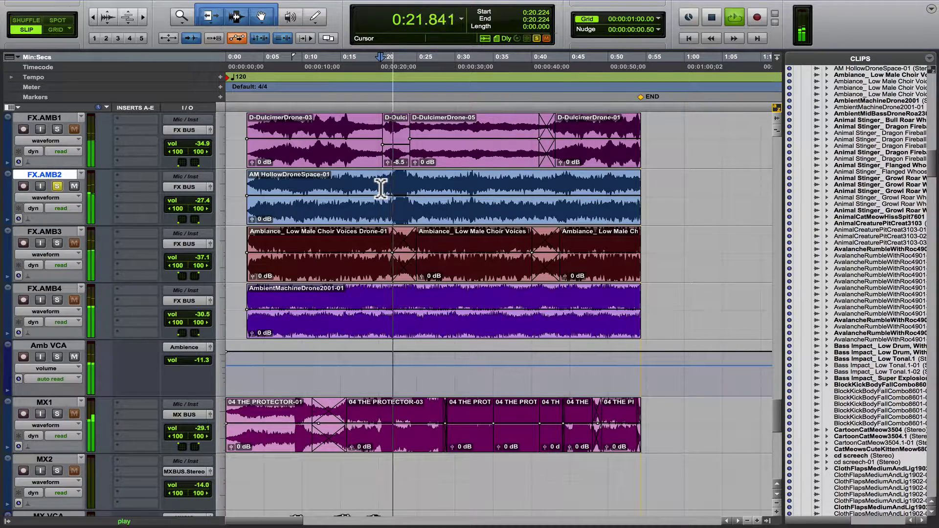
{"action": "key", "text": "space"}
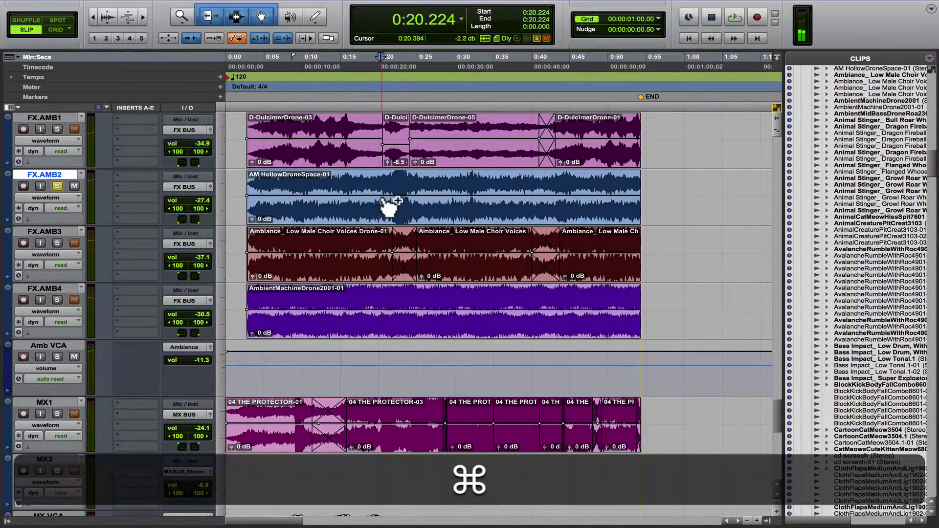
{"action": "key", "text": "t"}
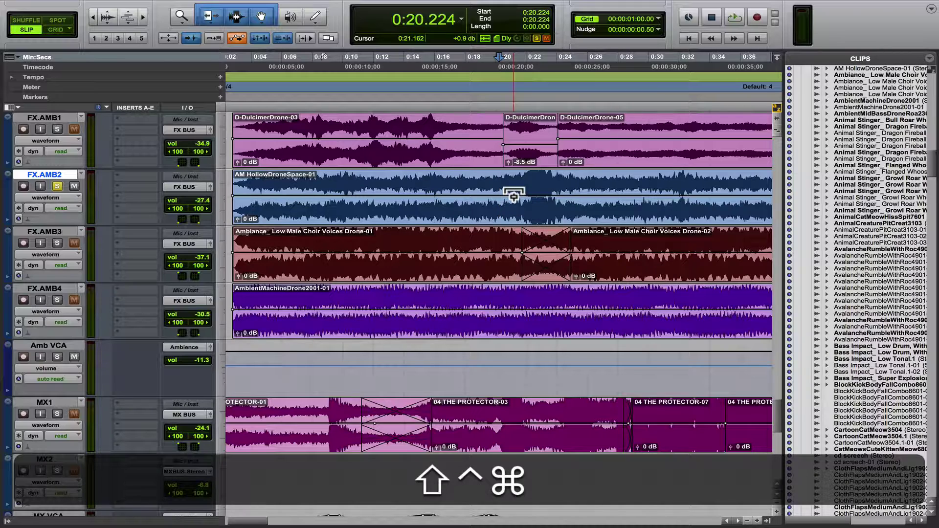
Draw a clip-gain dip on the hollow drone clip with breakpoints pulled down to -2.7 dB.
{"action": "key", "text": "ctrl+shift+minus"}
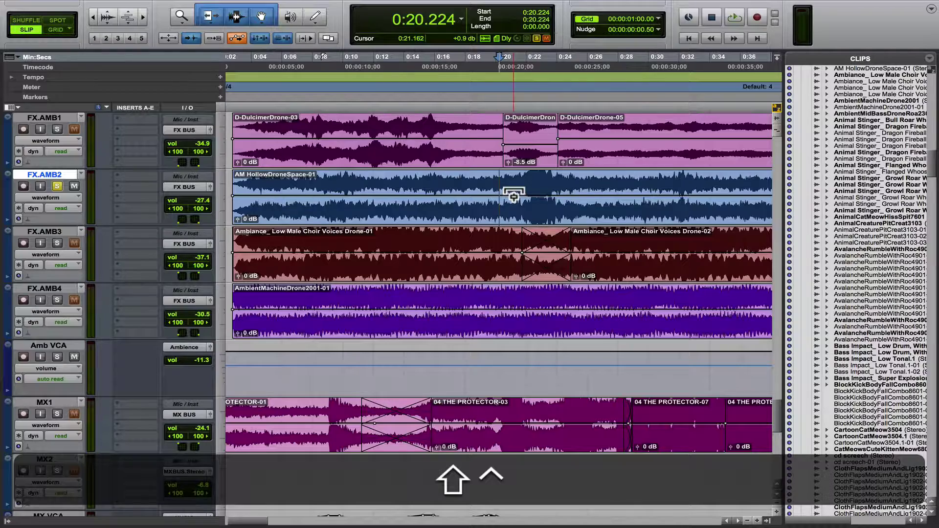
{"action": "key", "text": "ctrl+shift+minus"}
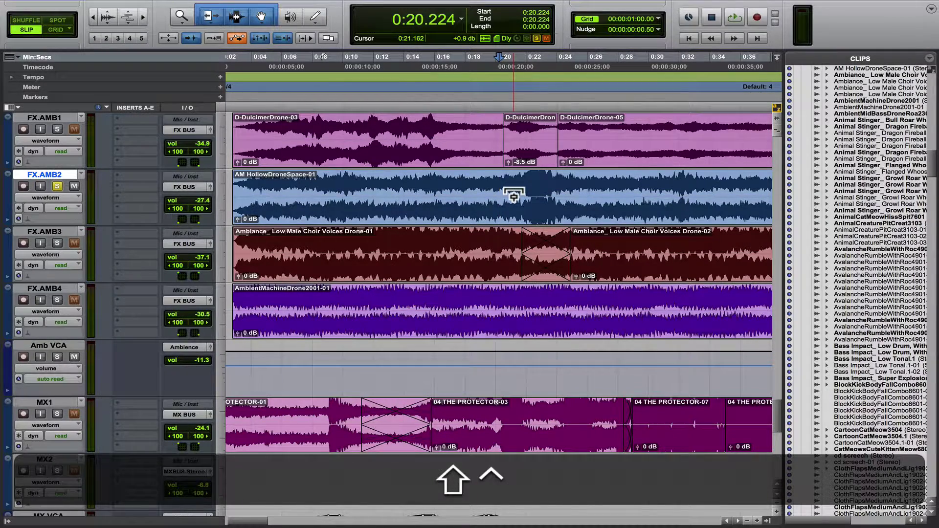
{"action": "key", "text": "ctrl+shift+minus"}
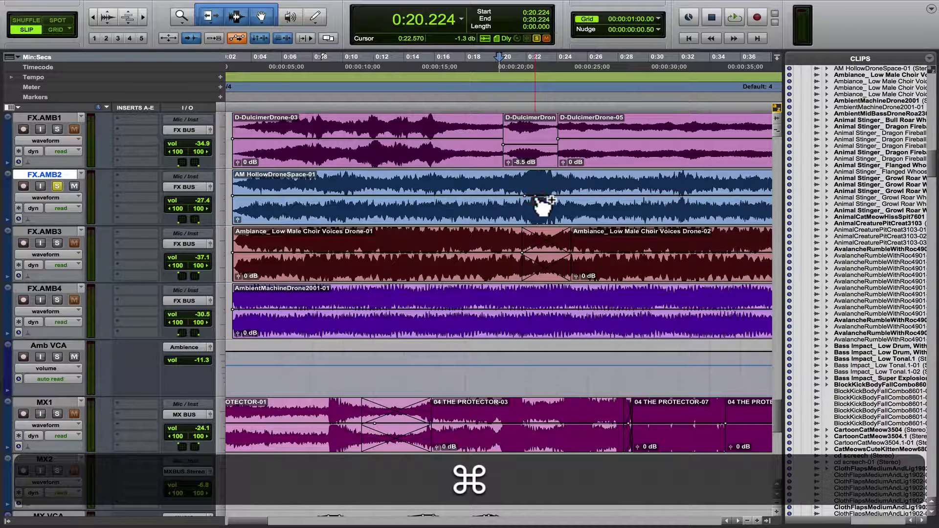
{"action": "left_click", "coordinate": [535, 198]}
{"action": "left_click_drag", "start_coordinate": [535, 198], "coordinate": [542, 234]}
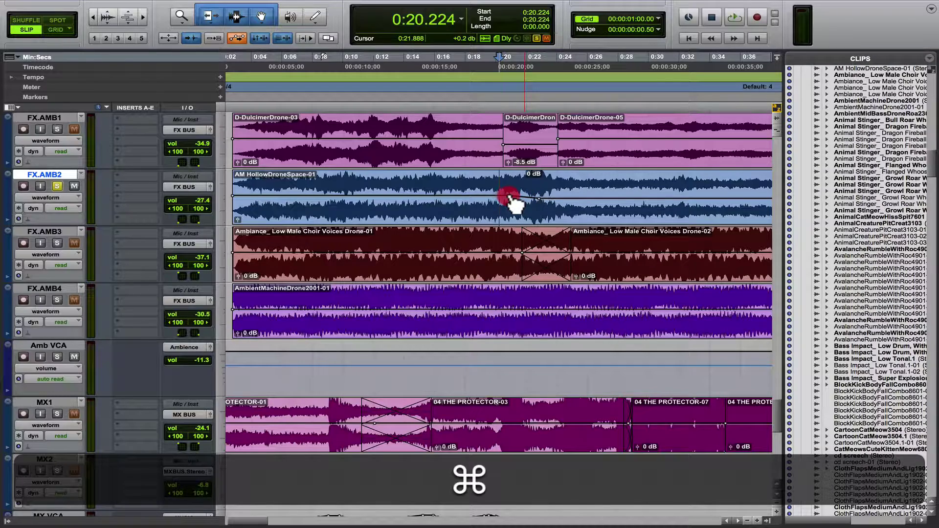
{"action": "left_click_drag", "start_coordinate": [506, 197], "coordinate": [548, 261]}
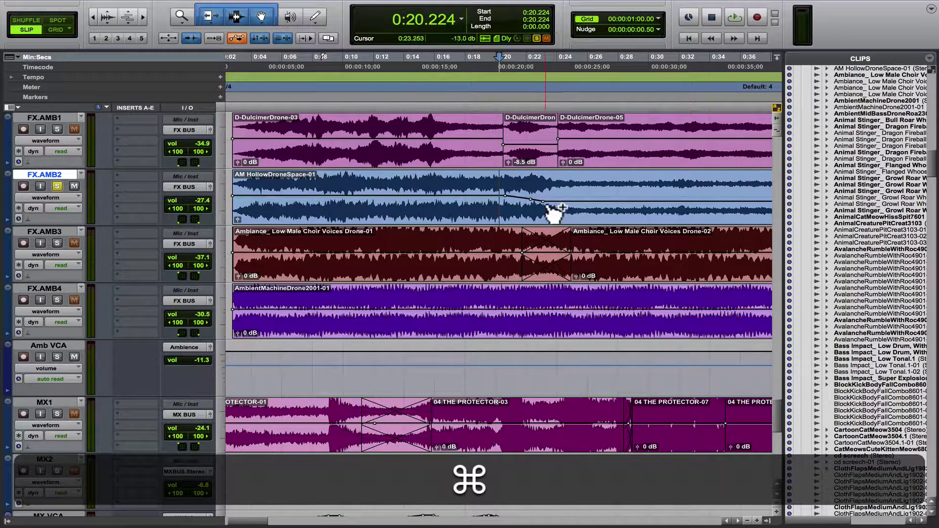
{"action": "left_click_drag", "start_coordinate": [555, 203], "coordinate": [562, 122]}
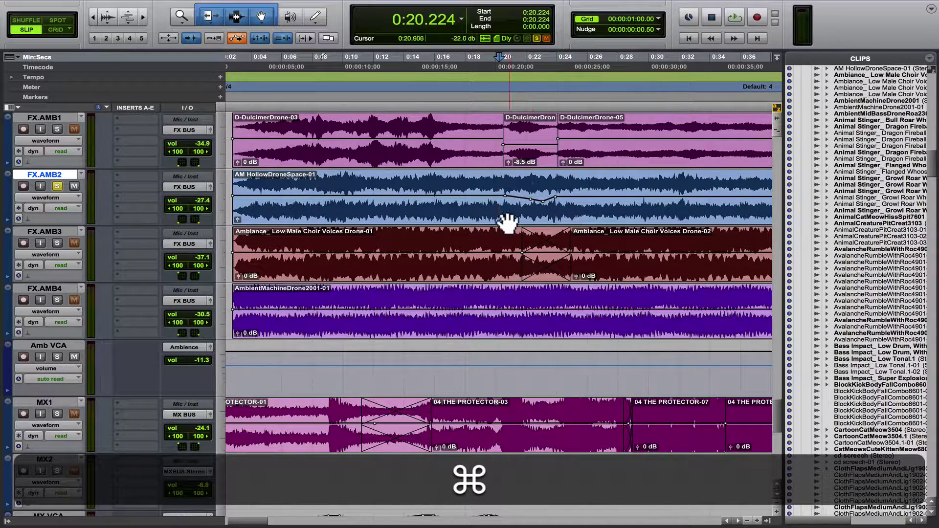
Audition the ambience clips, then replay from 0:19.797.
{"action": "key", "text": "space"}
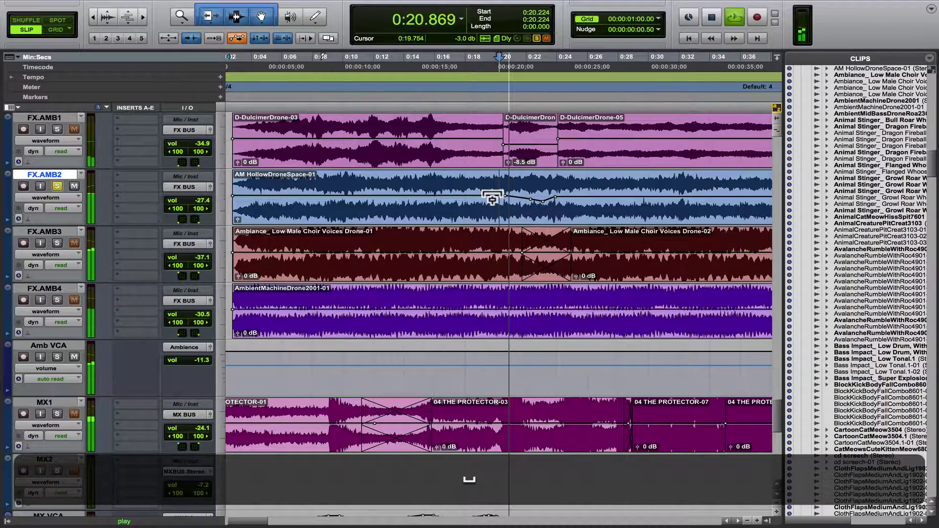
{"action": "key", "text": "space"}
{"action": "left_click", "coordinate": [493, 186]}
{"action": "key", "text": "space"}
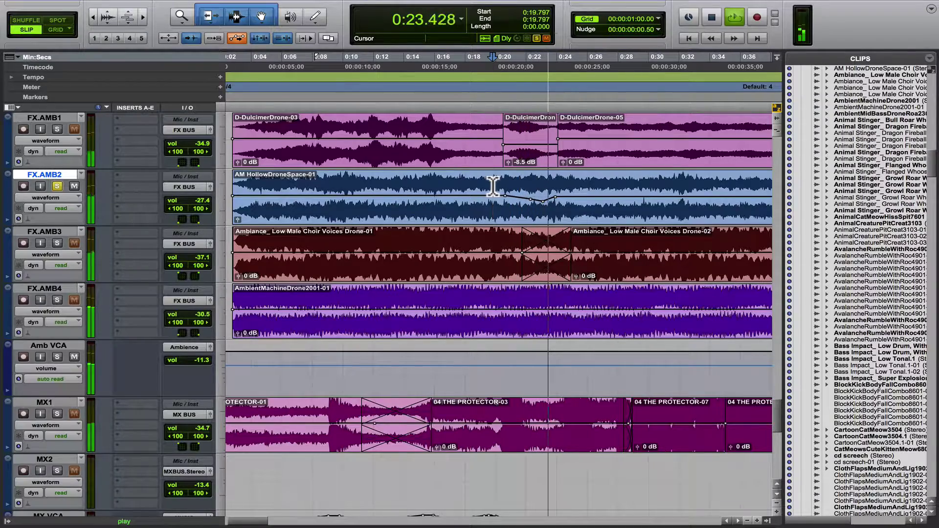
{"action": "key", "text": "space"}
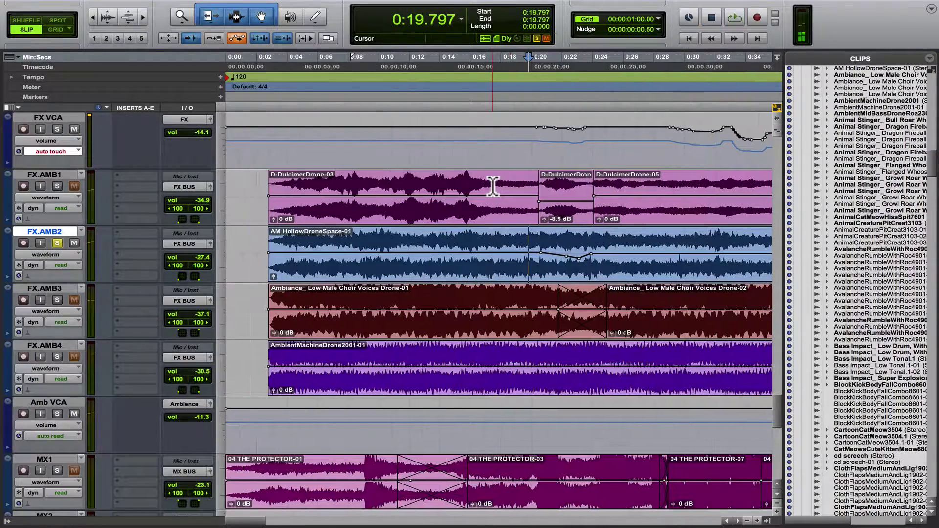
Select the whole AM HollowDroneSpace-01 clip and try clip-gain nudge shortcuts on it.
{"action": "left_click", "coordinate": [275, 273]}
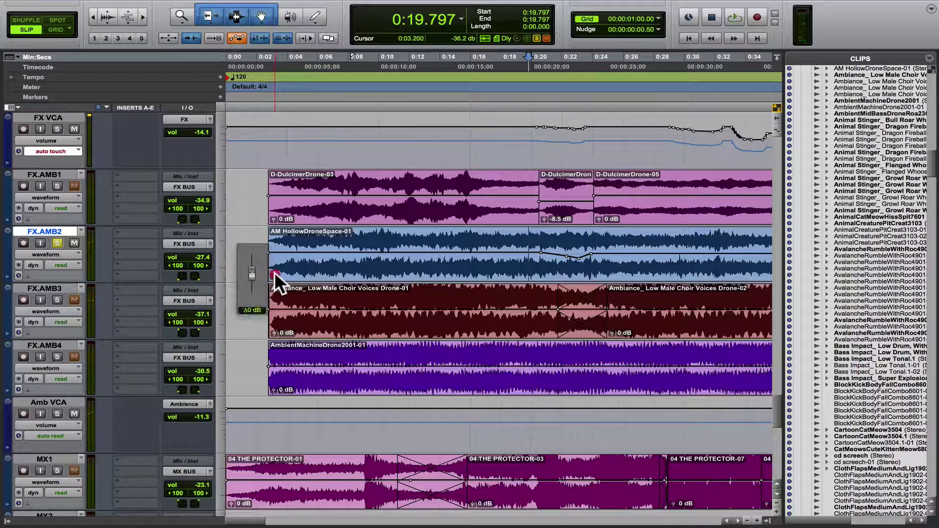
{"action": "left_click", "coordinate": [380, 278]}
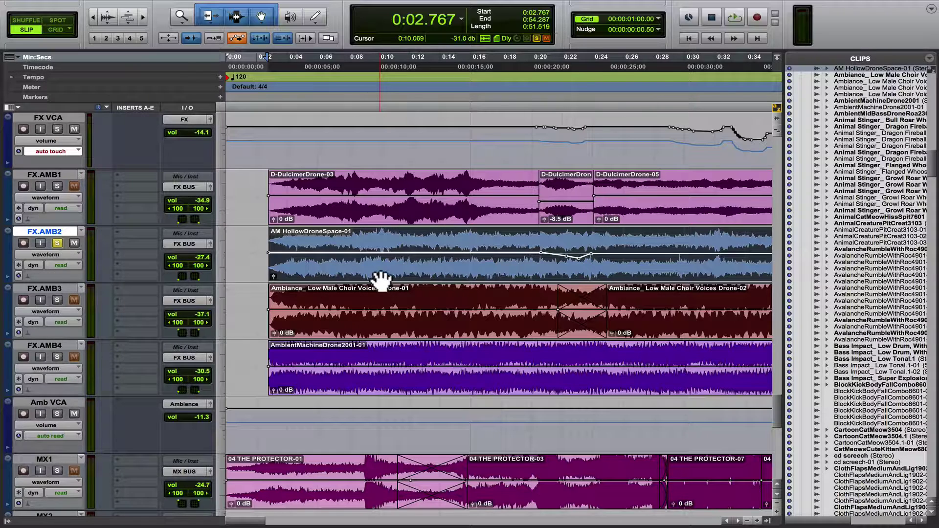
{"action": "key", "text": "alt+shift+Up"}
{"action": "key", "text": "ctrl+alt+shift+Up"}
{"action": "key", "text": "ctrl+shift+Down"}
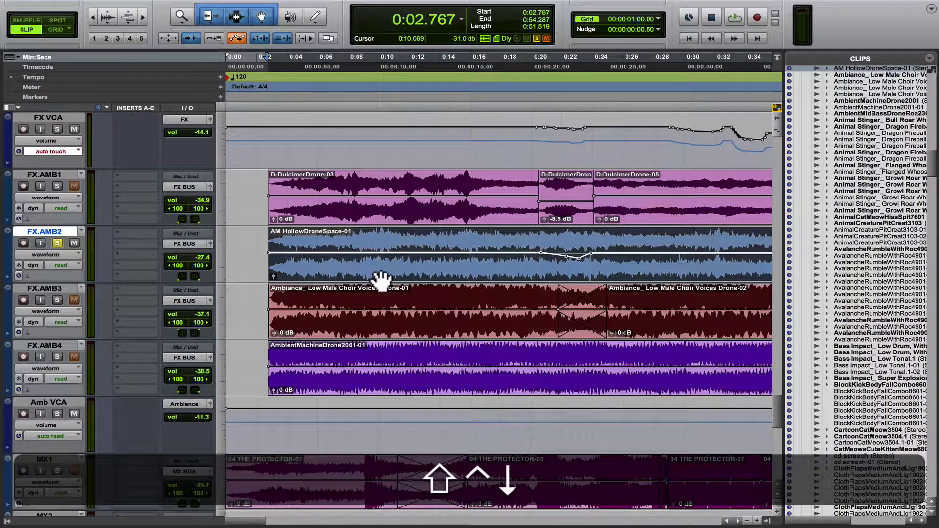
{"action": "key", "text": "shift"}
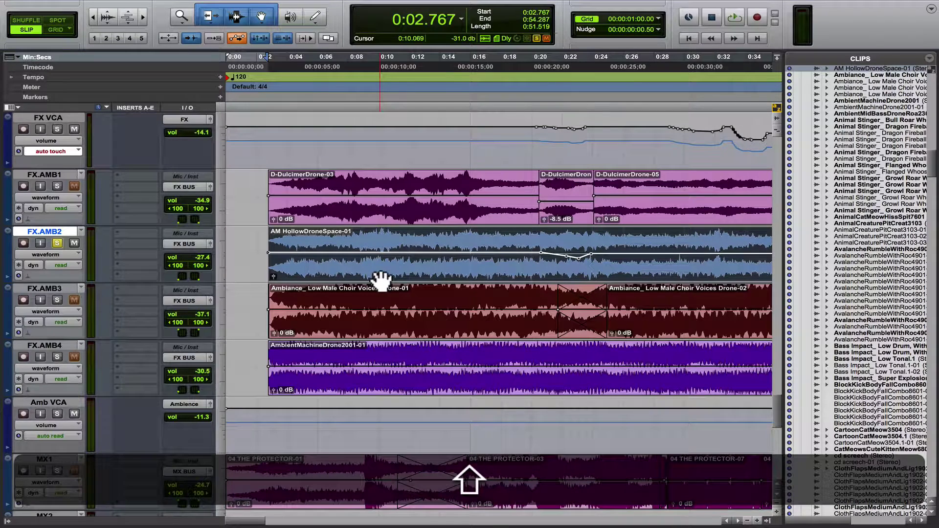
{"action": "key", "text": "ctrl+shift"}
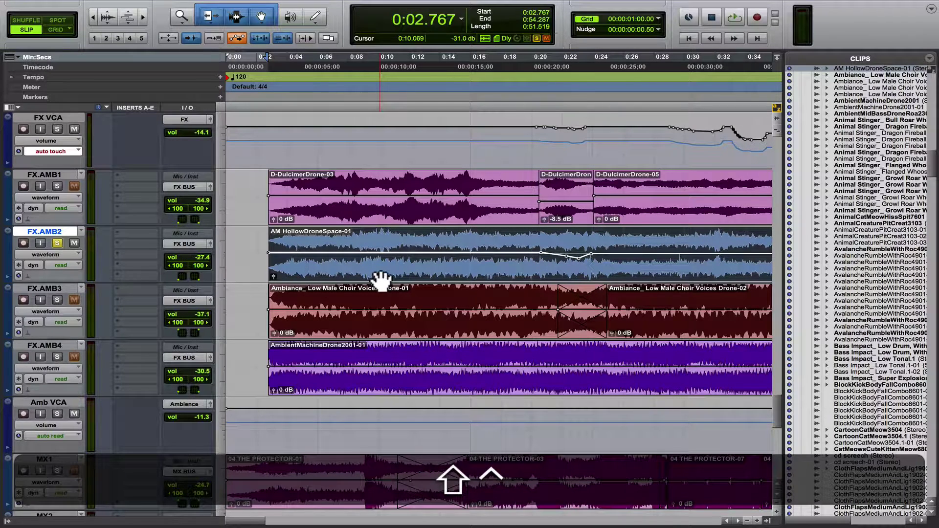
Hide the clip-gain lines, then nudge the hollow drone's gain down, up, and down one step.
{"action": "key", "text": "ctrl+shift+minus"}
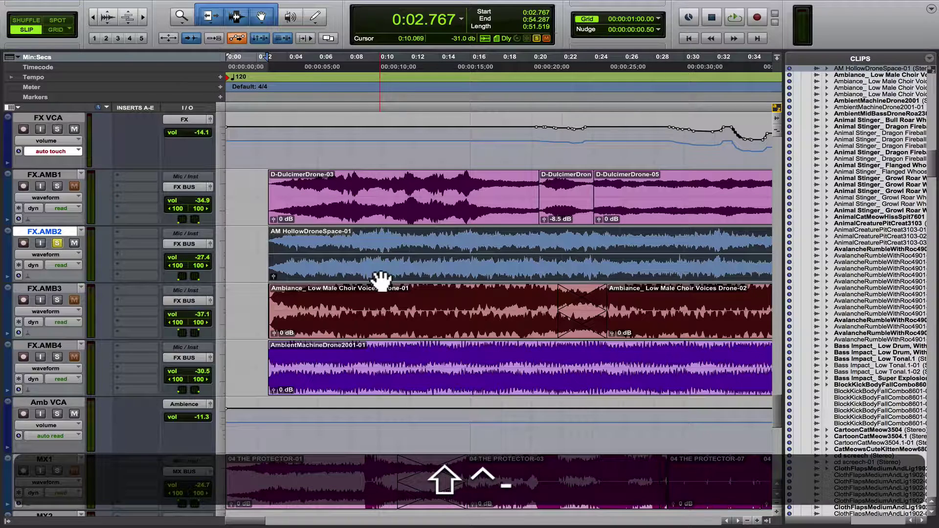
{"action": "key", "text": "ctrl+shift+equal"}
{"action": "key", "text": "ctrl+shift+equal"}
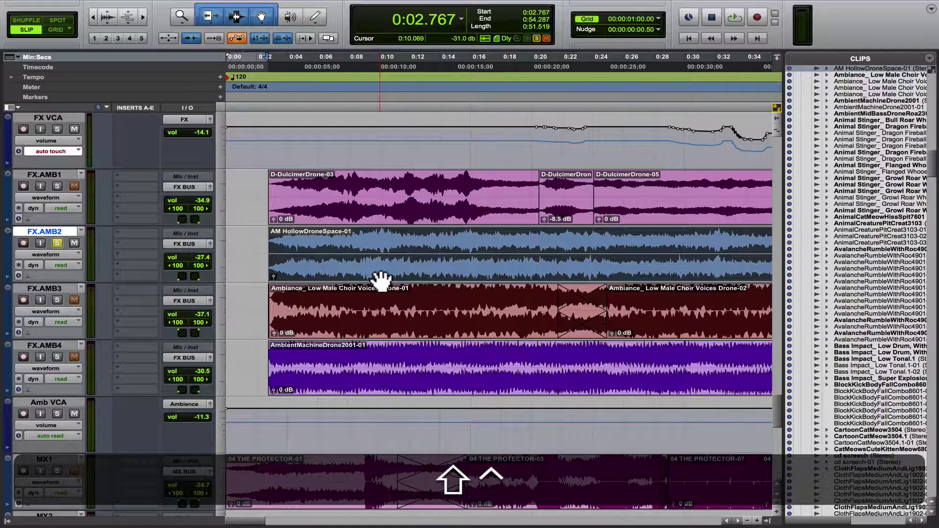
{"action": "key", "text": "ctrl+shift+Down"}
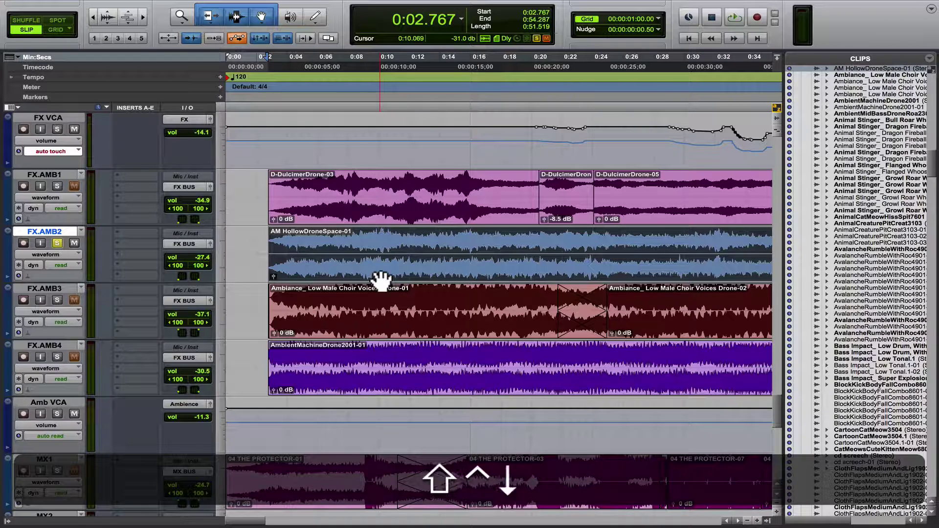
{"action": "key", "text": "ctrl+shift+Up"}
{"action": "key", "text": "ctrl+shift+Up"}
{"action": "key", "text": "ctrl+shift+Up"}
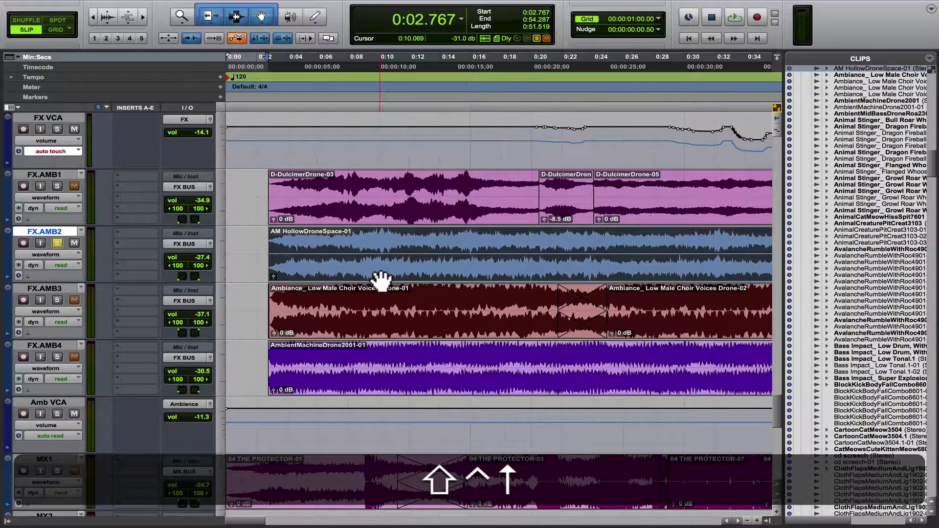
{"action": "left_click_drag", "start_coordinate": [398, 245], "coordinate": [404, 243]}
{"action": "key", "text": "ctrl+shift+Down"}
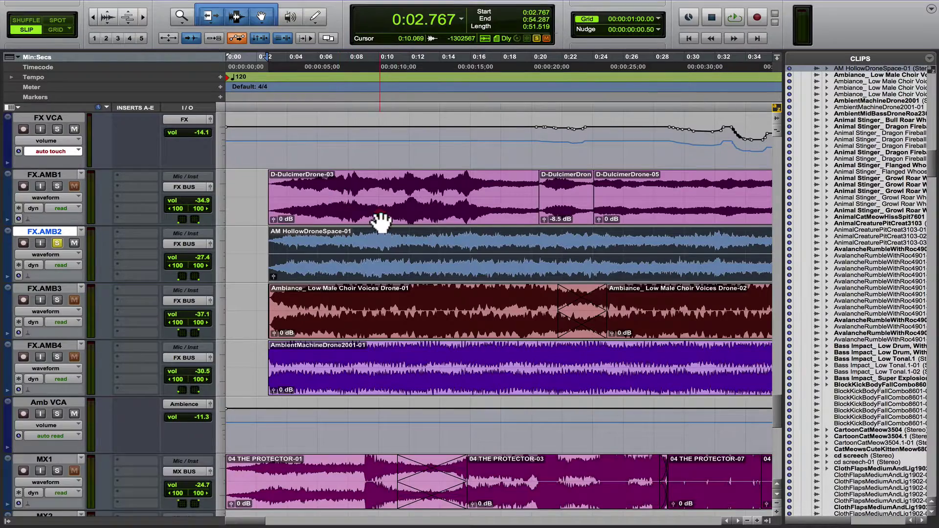
Nudge the clip gain of D-DulcimerDrone-03 and D-DulcimerDrone-05 up and down one step.
{"action": "left_click", "coordinate": [379, 219]}
{"action": "key", "text": "ctrl+shift+Up"}
{"action": "key", "text": "ctrl+shift+Up"}
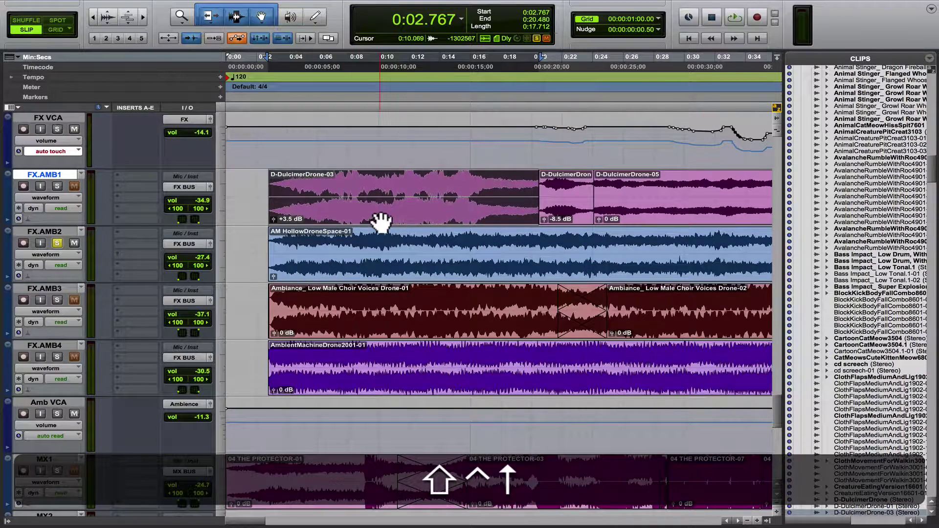
{"action": "key", "text": "ctrl+shift+Down"}
{"action": "key", "text": "ctrl+shift+Down"}
{"action": "key", "text": "ctrl+shift+Down"}
{"action": "key", "text": "ctrl+shift+Down"}
{"action": "key", "text": "ctrl+shift+Down"}
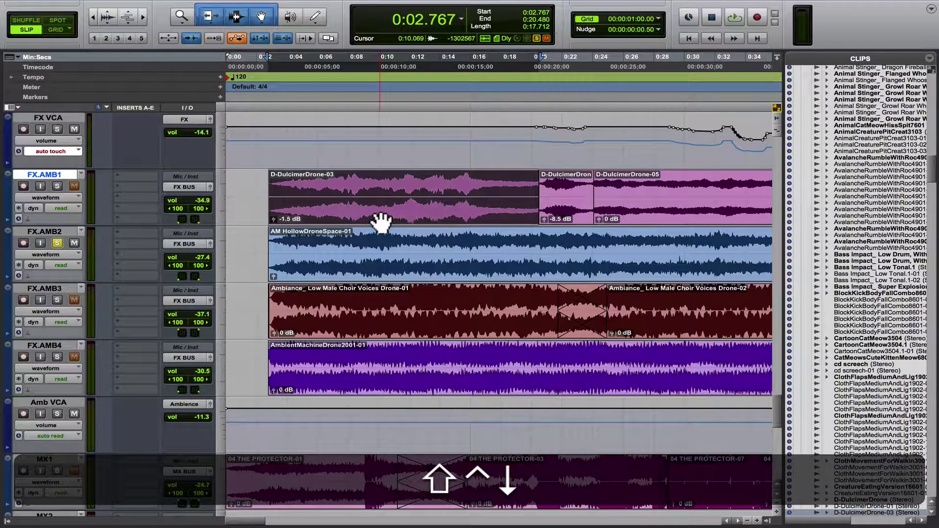
{"action": "left_click", "coordinate": [611, 208]}
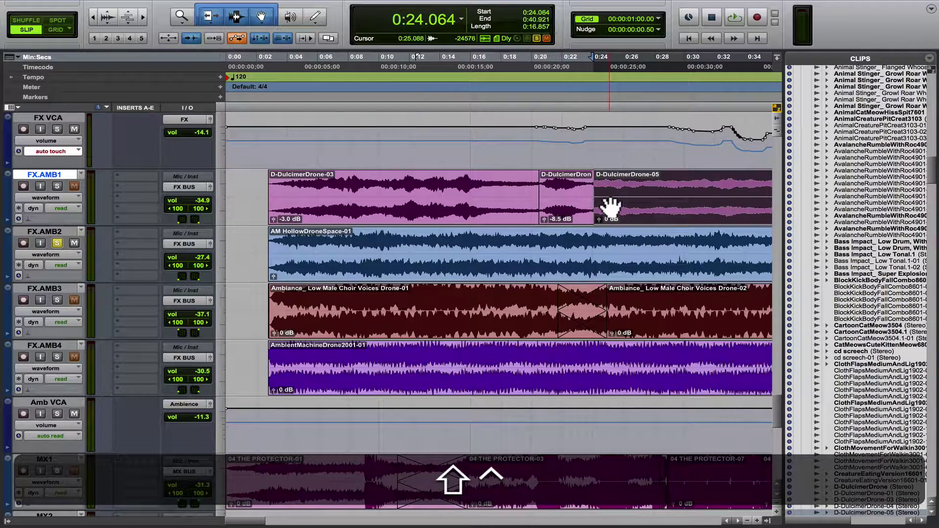
{"action": "key", "text": "ctrl+shift+Down"}
{"action": "key", "text": "ctrl+shift+Up"}
{"action": "key", "text": "ctrl+shift+Up"}
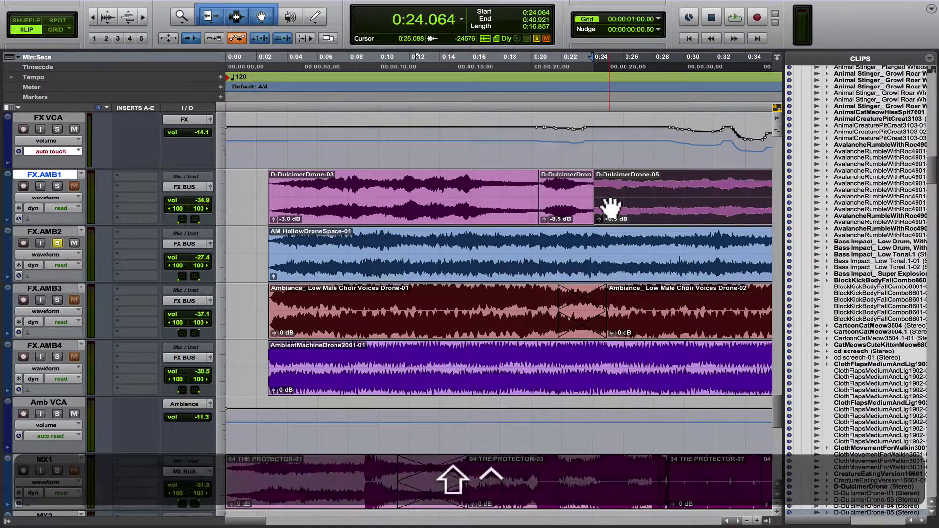
Zoom out and drag D-DulcimerDrone-05's gain line up to +6.3 dB, then lower the middle clip a step.
{"action": "key", "text": "r"}
{"action": "key", "text": "ctrl+shift+r"}
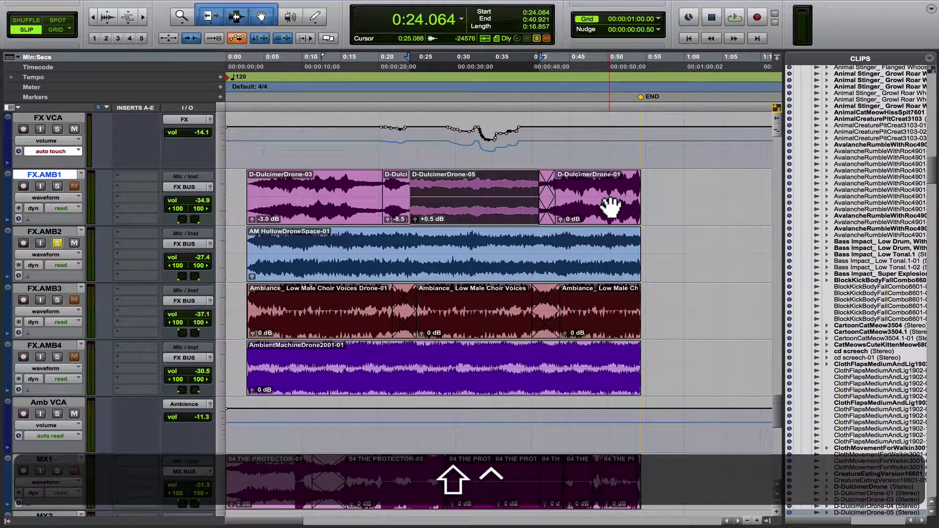
{"action": "key", "text": "ctrl+shift+minus"}
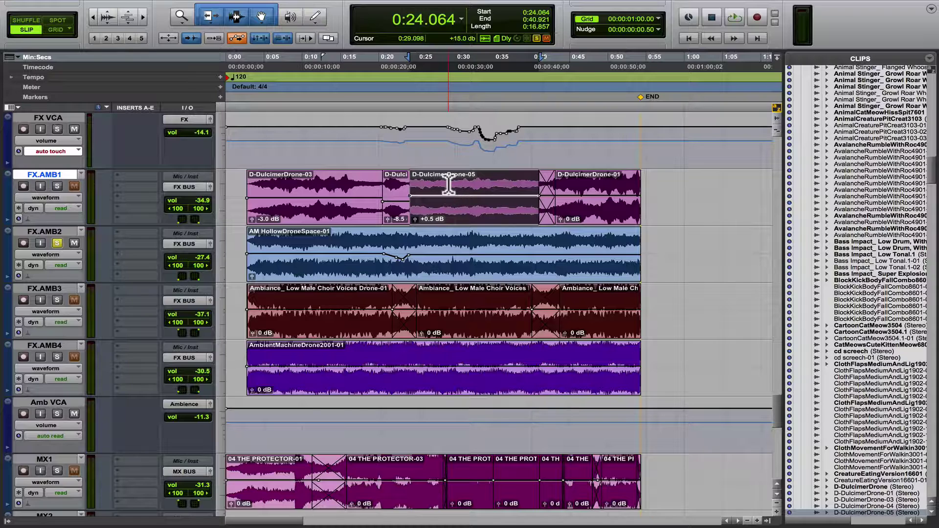
{"action": "left_click_drag", "start_coordinate": [449, 192], "coordinate": [397, 195]}
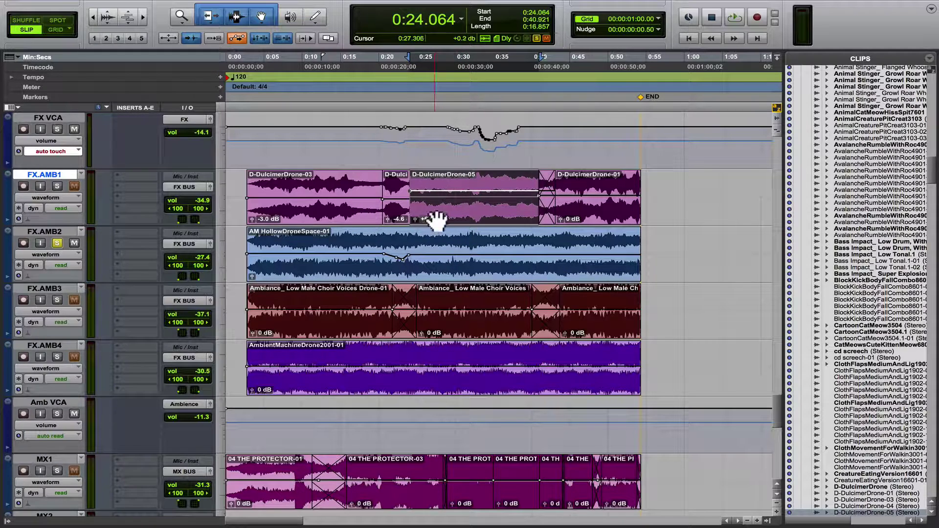
{"action": "key", "text": "ctrl+shift+minus"}
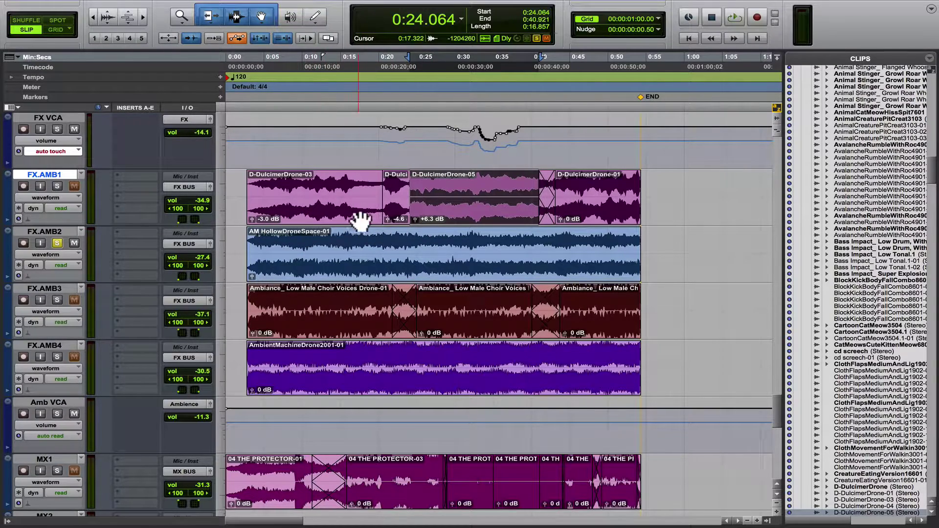
{"action": "left_click", "coordinate": [398, 212]}
{"action": "key", "text": "ctrl+shift+Down"}
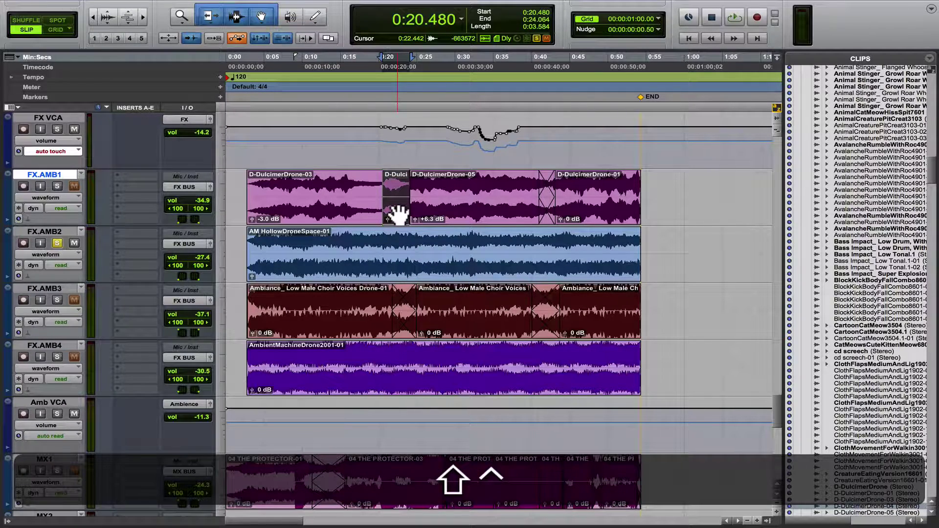
Zoom in on the short middle dulcimer clip and drag its gain line up to about -3 dB.
{"action": "key", "text": "ctrl+shift+minus"}
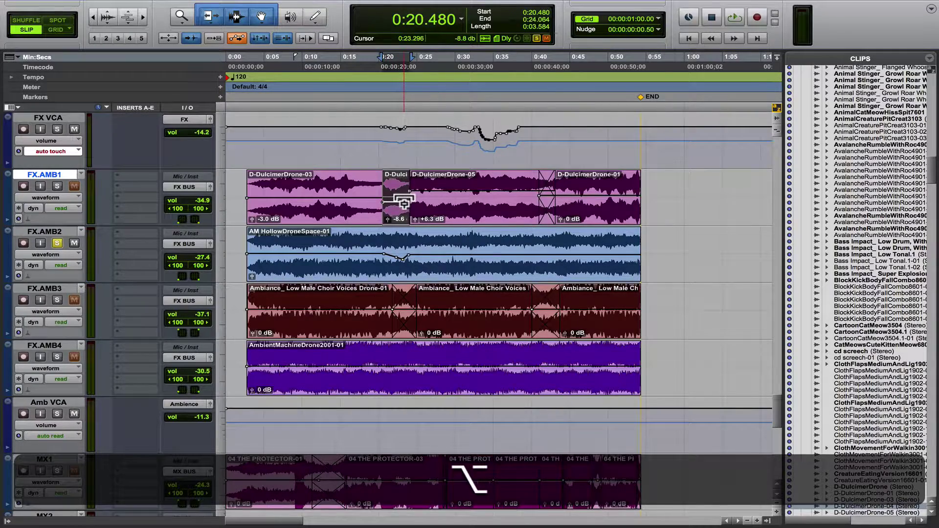
{"action": "key", "text": "t"}
{"action": "key", "text": "super+t"}
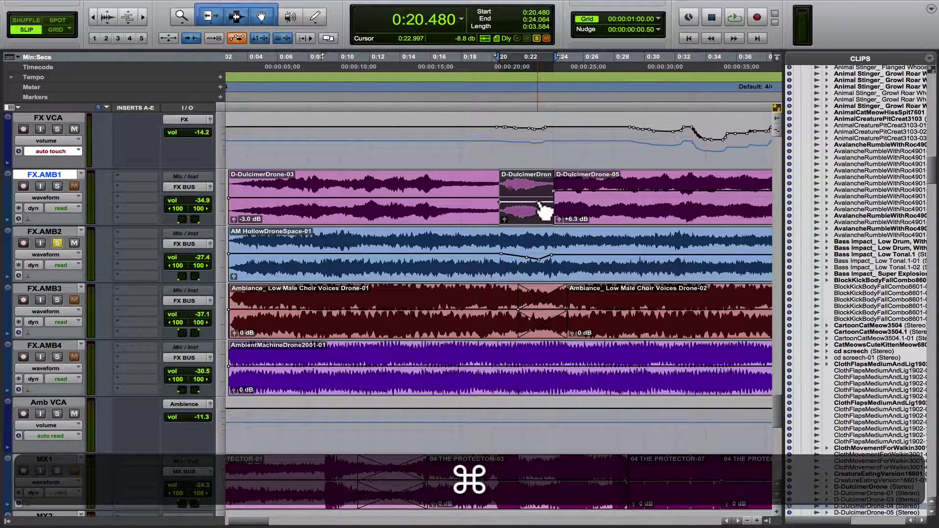
{"action": "left_click_drag", "start_coordinate": [542, 205], "coordinate": [551, 203]}
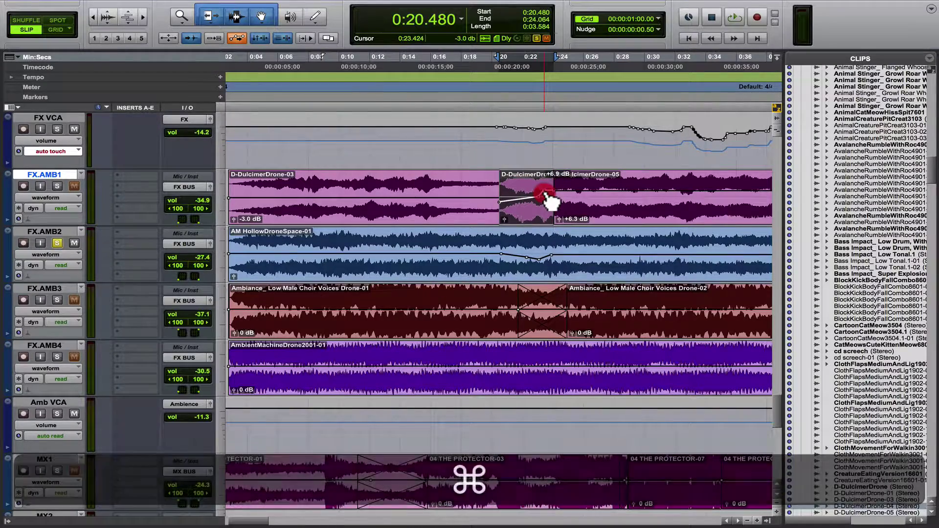
{"action": "key", "text": "shift+ctrl+minus"}
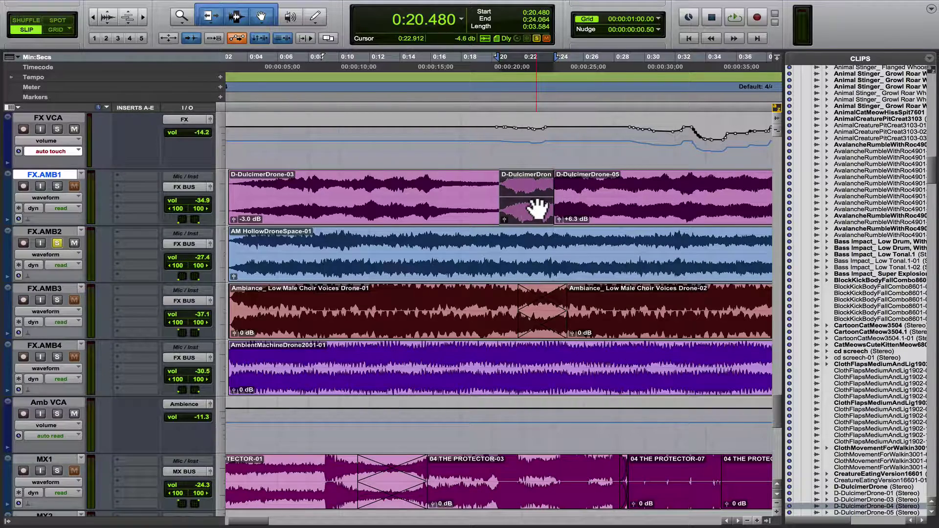
Toggle the tracks between volume automation and waveform views, then readjust the zoom.
{"action": "key", "text": "alt+minus"}
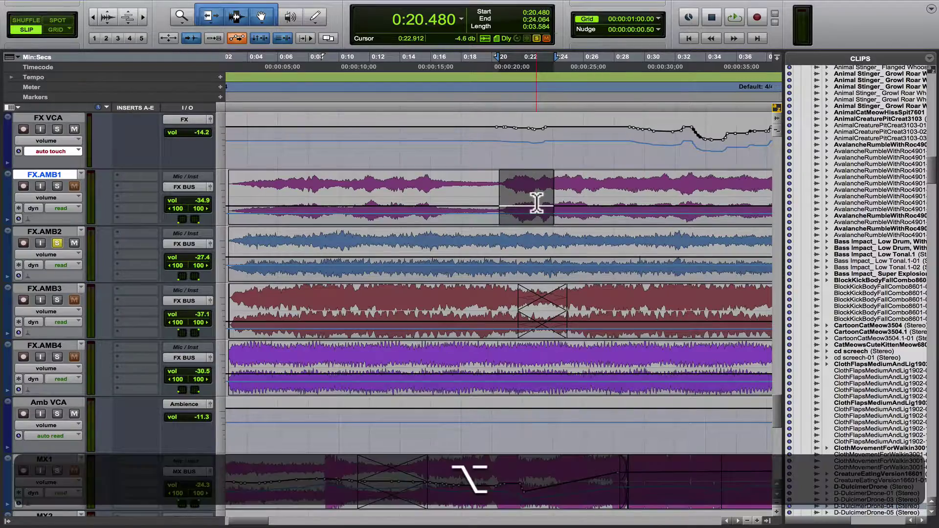
{"action": "key", "text": "alt+minus"}
{"action": "key", "text": "r"}
{"action": "key", "text": "r"}
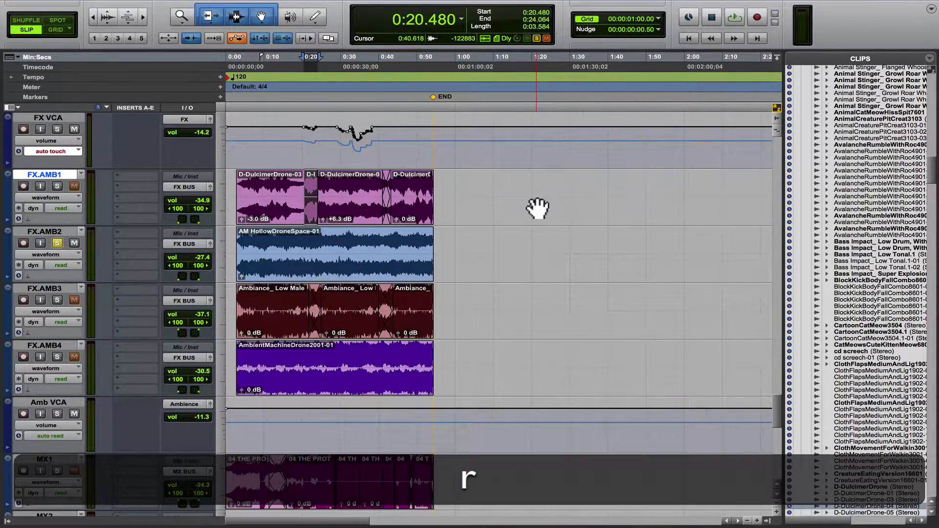
{"action": "key", "text": "t"}
{"action": "scroll", "coordinate": [509, 216], "scroll_direction": "down", "scroll_amount": 5}
{"action": "scroll", "coordinate": [509, 216], "scroll_direction": "up", "scroll_amount": 3}
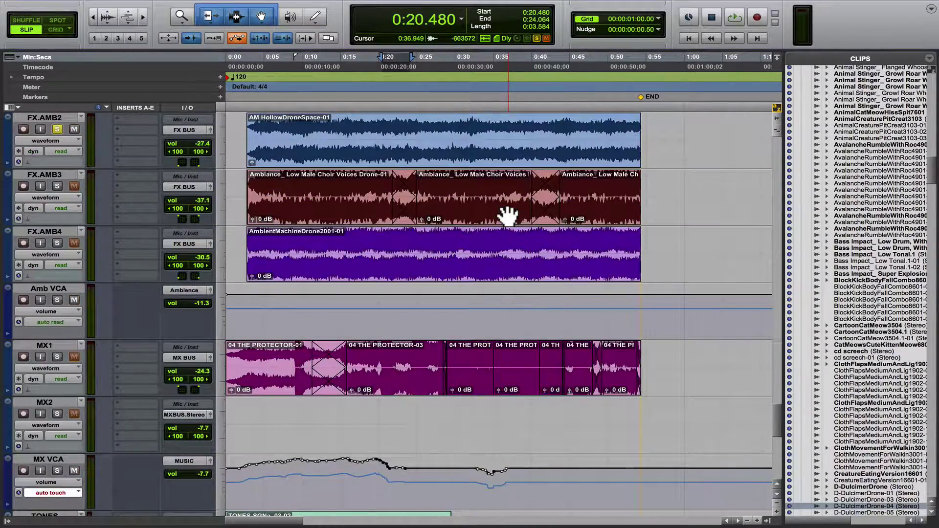